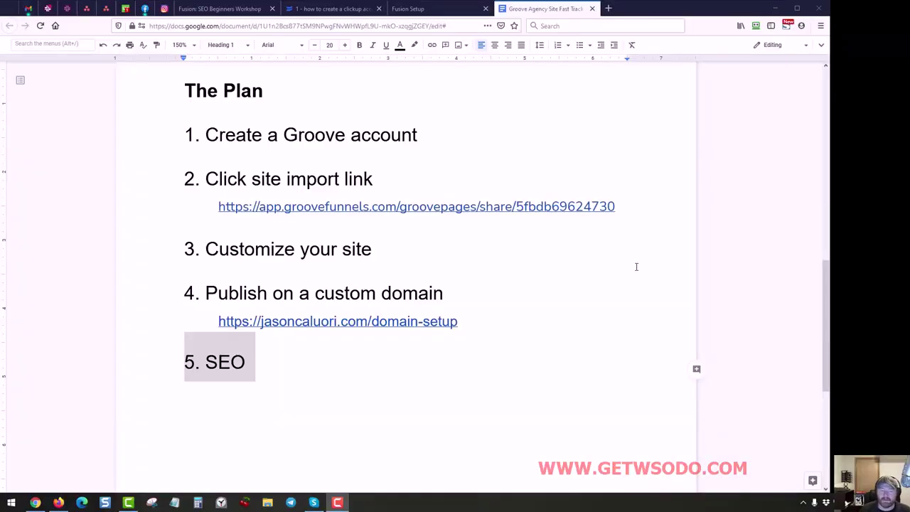
Bring the live Kimera Media 'SEO Agency New York' home page window to the front.
{"action": "key", "text": "alt+Tab"}
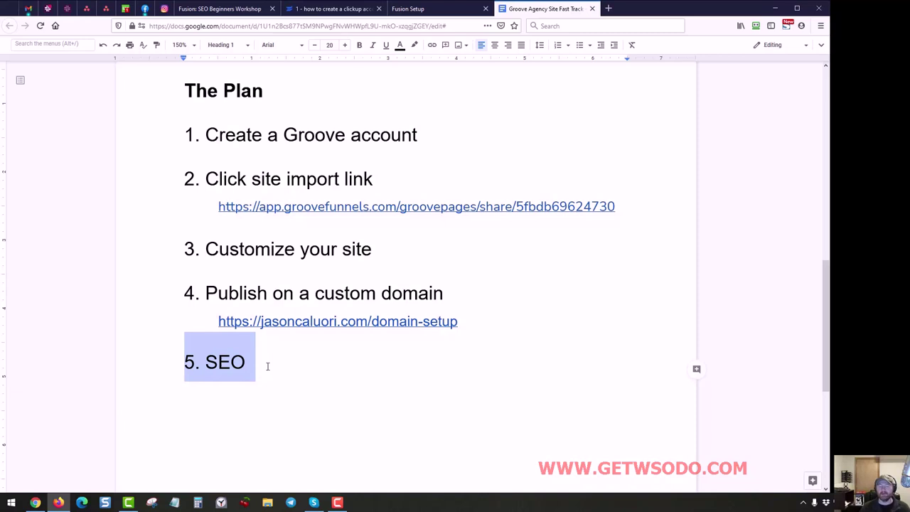
{"action": "left_click", "coordinate": [37, 504]}
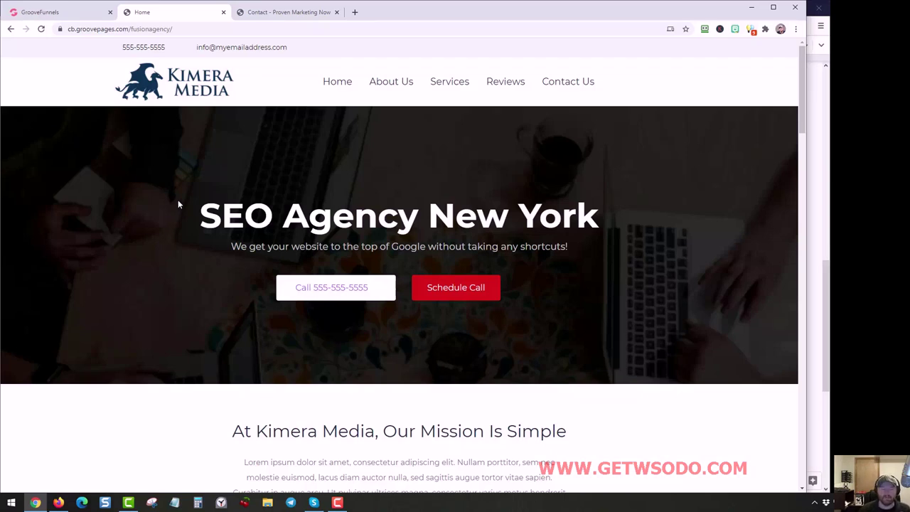
Start a Notepad checklist with '1. URL' and paste the site's groovepages address beneath it.
{"action": "left_click", "coordinate": [174, 502]}
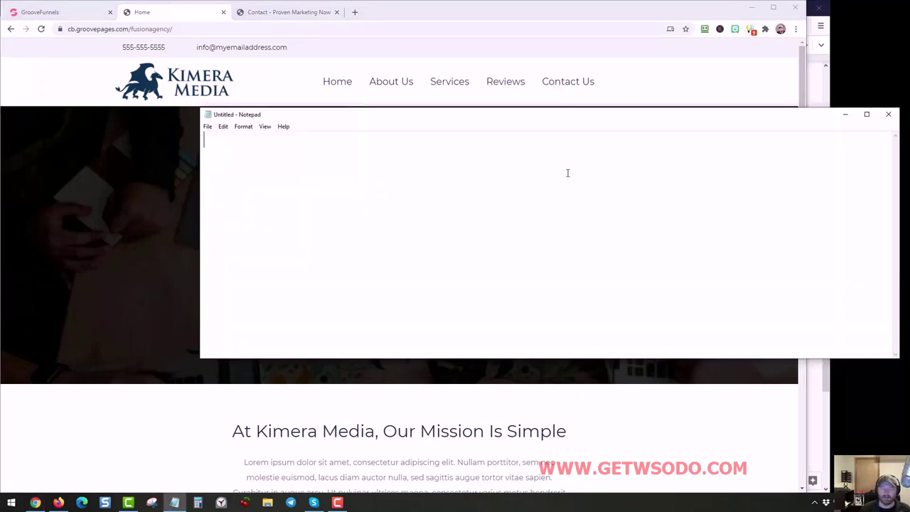
{"action": "left_click_drag", "start_coordinate": [197, 106], "coordinate": [522, 69]}
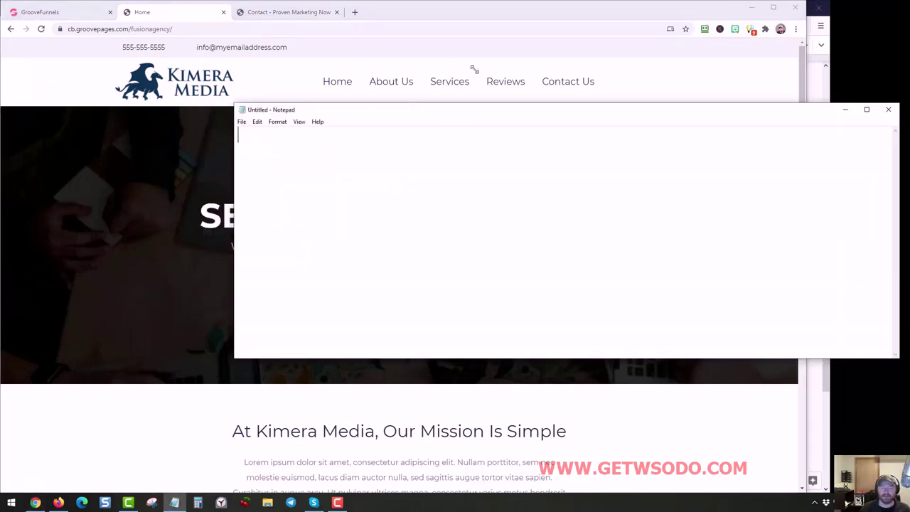
{"action": "type", "text": "1. U"}
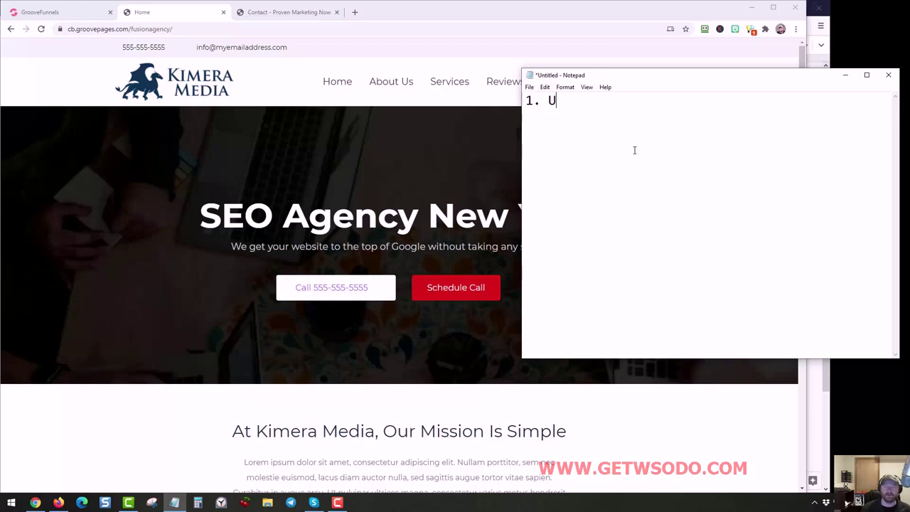
{"action": "type", "text": "RL"}
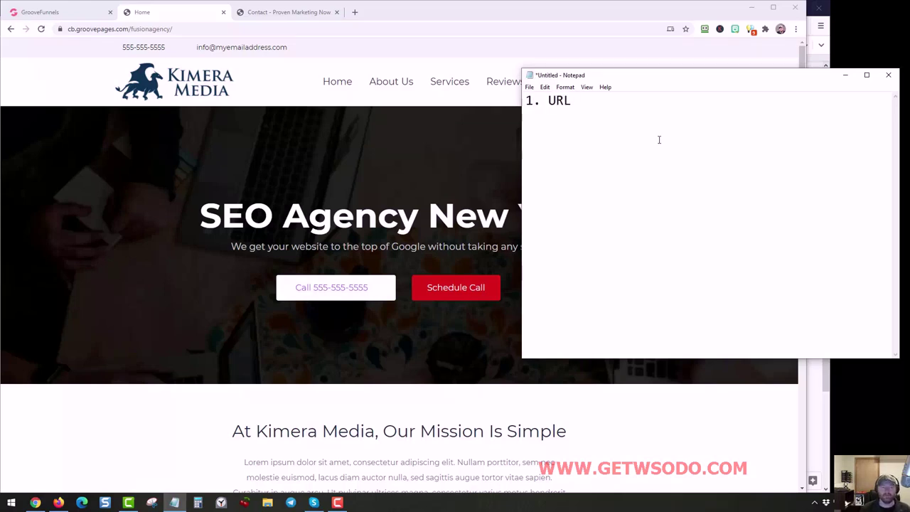
{"action": "left_click", "coordinate": [299, 28]}
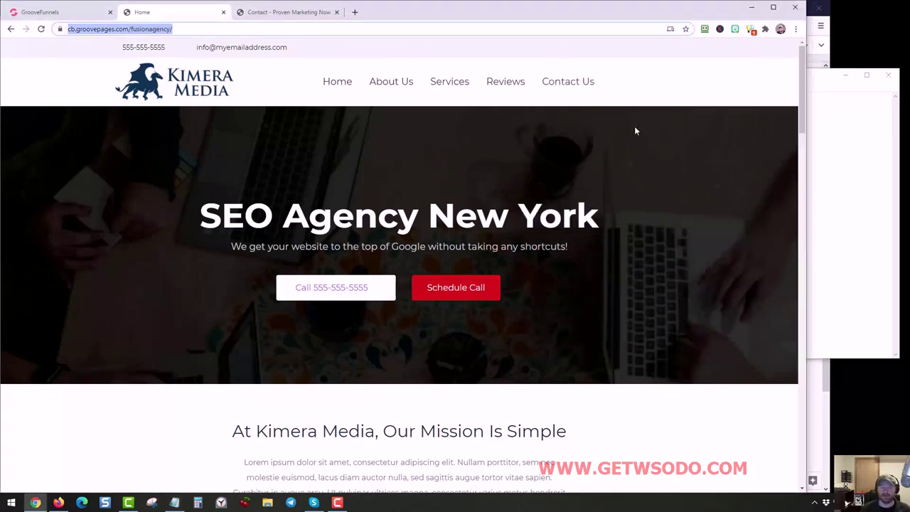
{"action": "left_click", "coordinate": [848, 157]}
{"action": "key", "text": "Return"}
{"action": "type", "text": "https://cb.groovepages.com/fusionagency/"}
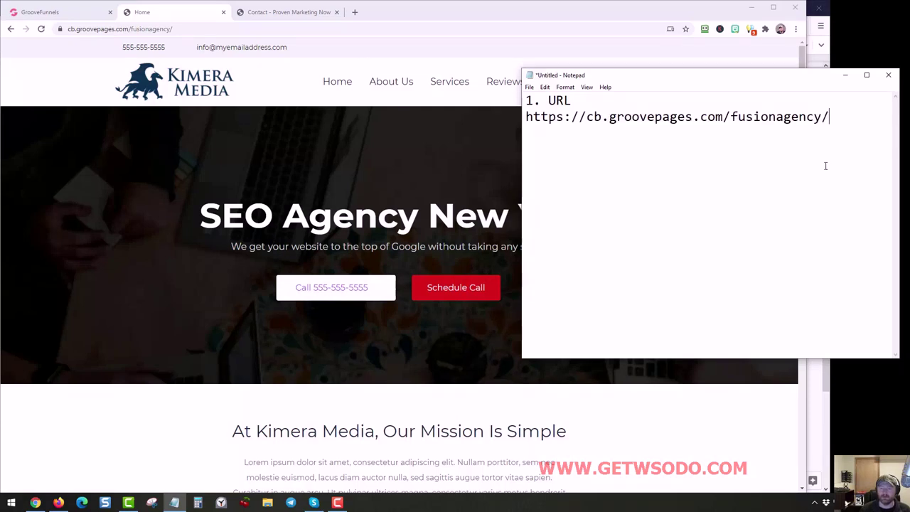
{"action": "key", "text": "Return"}
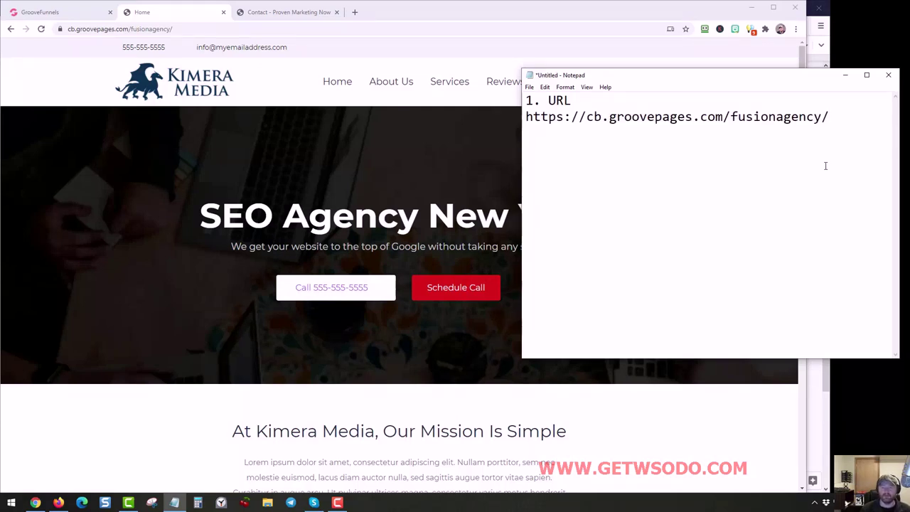
{"action": "type", "text": "www.m"}
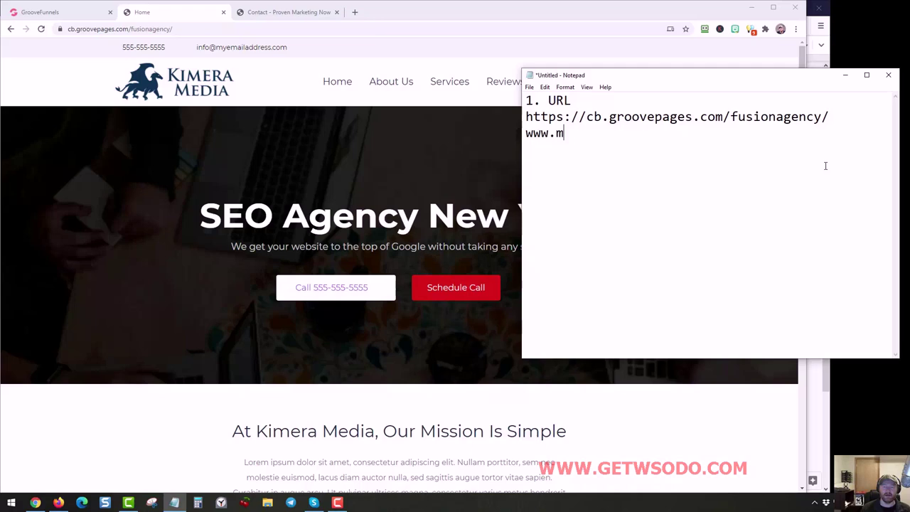
{"action": "type", "text": "ycitseo"}
{"action": "key", "text": "BackSpace"}
{"action": "key", "text": "BackSpace"}
{"action": "key", "text": "BackSpace"}
{"action": "type", "text": "yseoc"}
{"action": "key", "text": "BackSpace"}
{"action": "type", "text": "."}
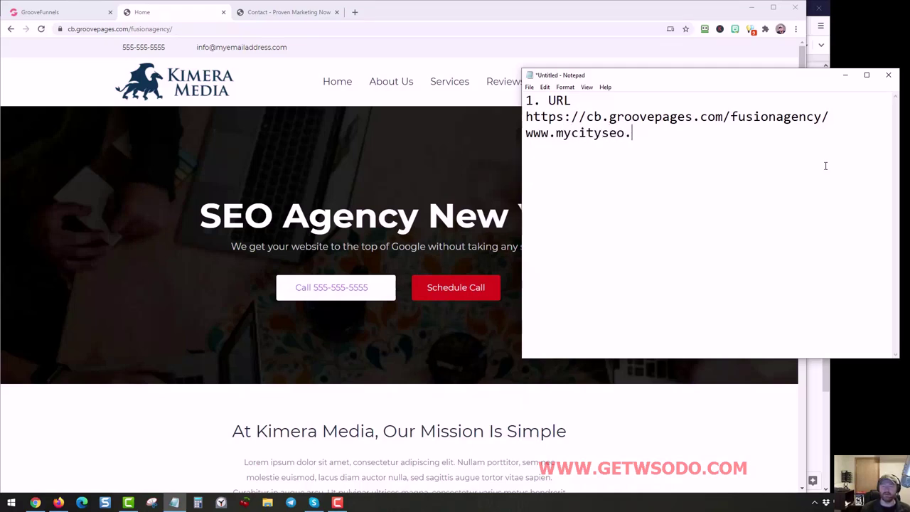
{"action": "type", "text": "com"}
{"action": "key", "text": "Left"}
{"action": "key", "text": "Left"}
{"action": "key", "text": "Left"}
{"action": "key", "text": "Left"}
{"action": "key", "text": "shift+Left"}
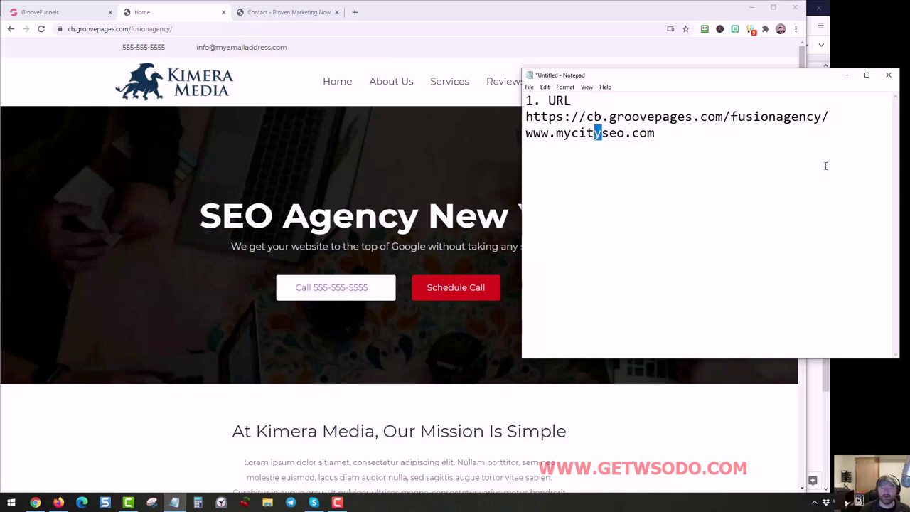
{"action": "key", "text": "shift+Left"}
{"action": "key", "text": "shift+Left"}
{"action": "key", "text": "shift+Left"}
{"action": "type", "text": "miam"}
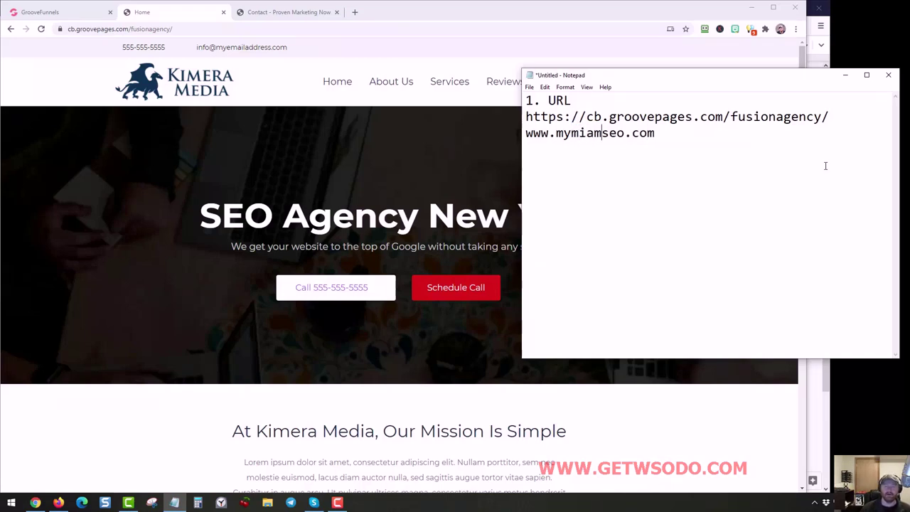
{"action": "type", "text": "i"}
{"action": "key", "text": "Left"}
{"action": "key", "text": "Left"}
{"action": "key", "text": "Left"}
{"action": "key", "text": "Left"}
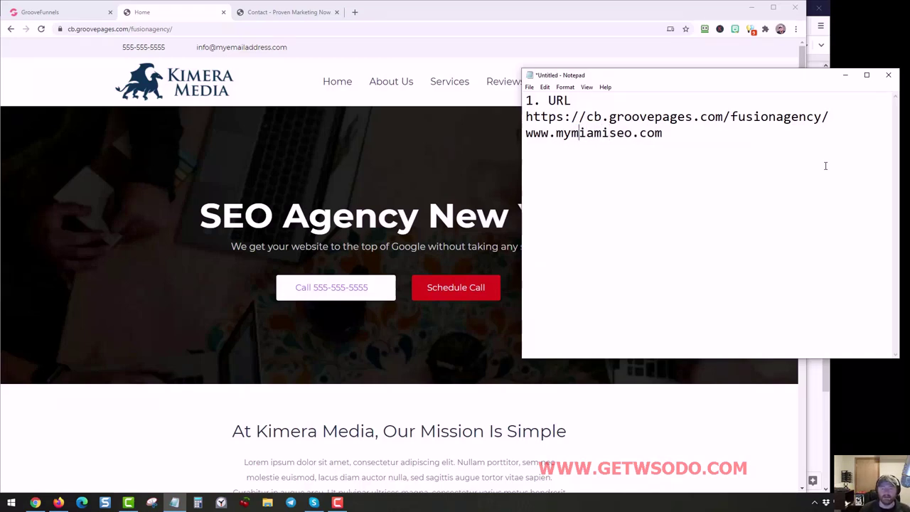
{"action": "key", "text": "Left"}
{"action": "key", "text": "shift+Left"}
{"action": "key", "text": "shift+Left"}
{"action": "key", "text": "BackSpace"}
{"action": "key", "text": "shift+Right"}
{"action": "key", "text": "shift+Right"}
{"action": "key", "text": "shift+Right"}
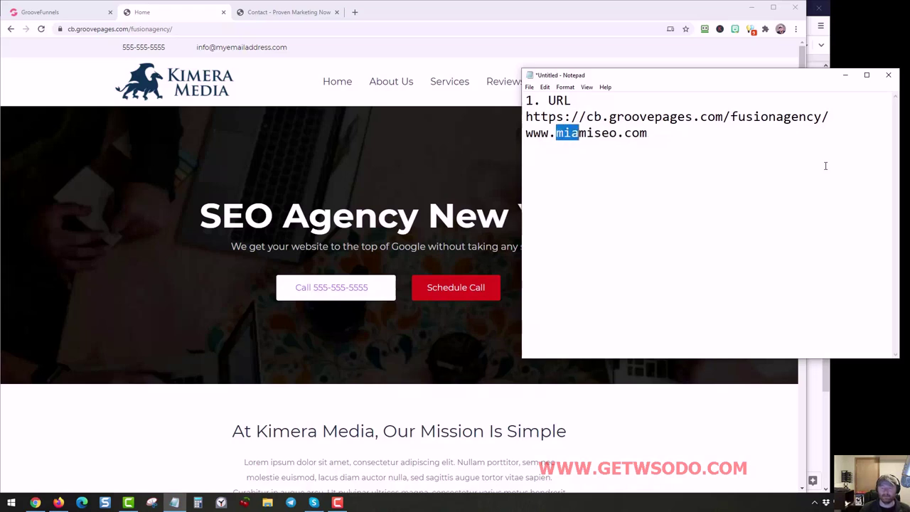
{"action": "key", "text": "shift+Right"}
{"action": "key", "text": "shift+Right"}
{"action": "key", "text": "shift+Right"}
{"action": "key", "text": "shift+Right"}
{"action": "key", "text": "shift+Right"}
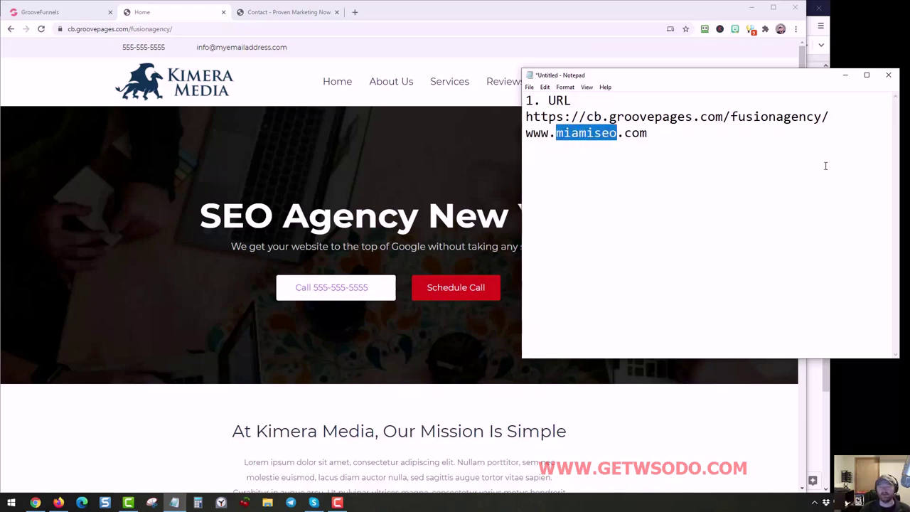
{"action": "key", "text": "End"}
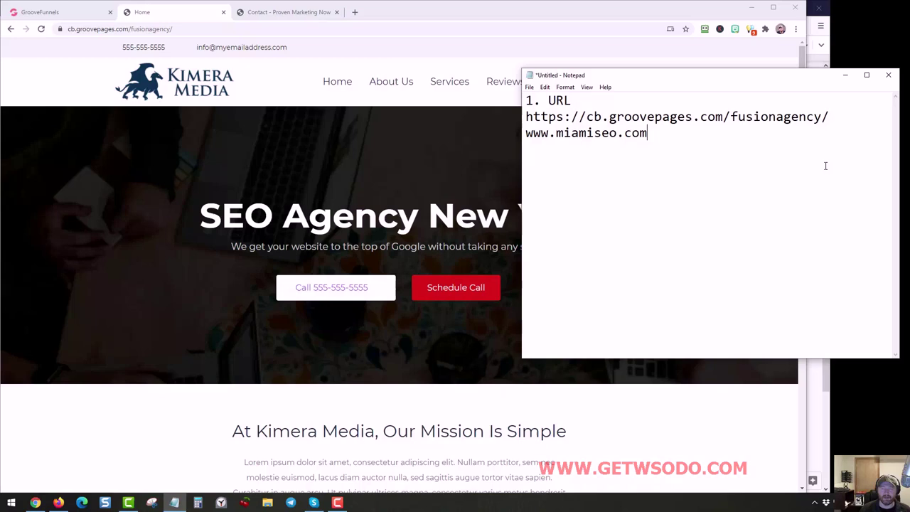
{"action": "key", "text": "Return"}
{"action": "key", "text": "Return"}
Add '2. Meta Title' and '3. H1' lines to the SEO checklist.
{"action": "type", "text": "2. "}
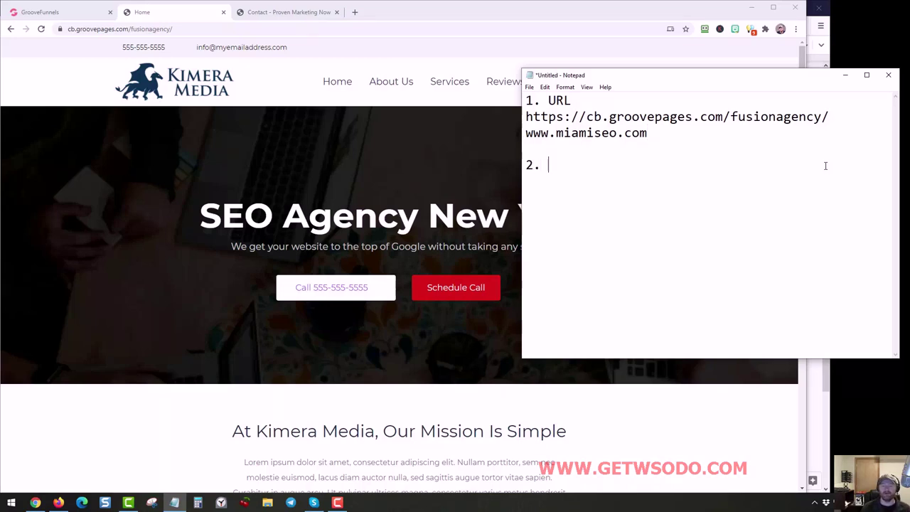
{"action": "type", "text": "T"}
{"action": "key", "text": "BackSpace"}
{"action": "type", "text": "Meta Title"}
{"action": "key", "text": "Return"}
{"action": "key", "text": "Return"}
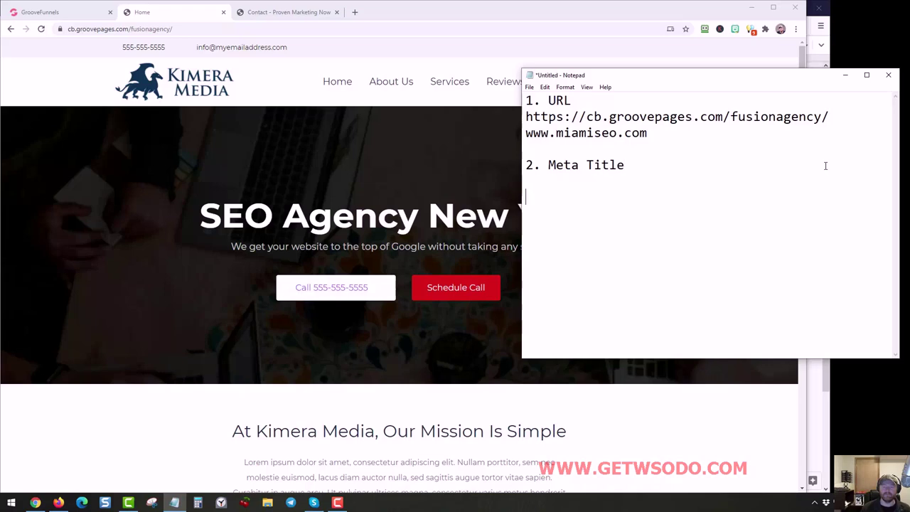
{"action": "type", "text": "3. H1"}
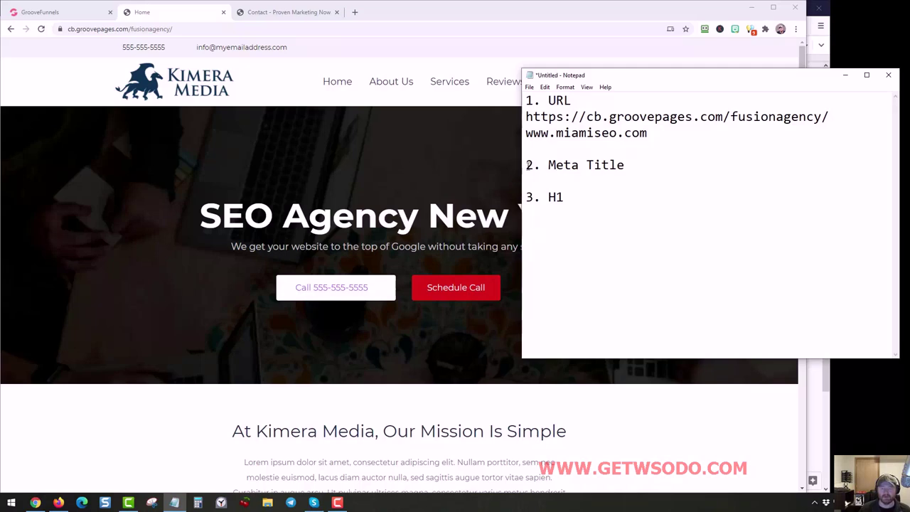
Review the URL and Meta Title checklist items, then return to the GrooveFunnels builder.
{"action": "left_click_drag", "start_coordinate": [526, 164], "coordinate": [579, 205]}
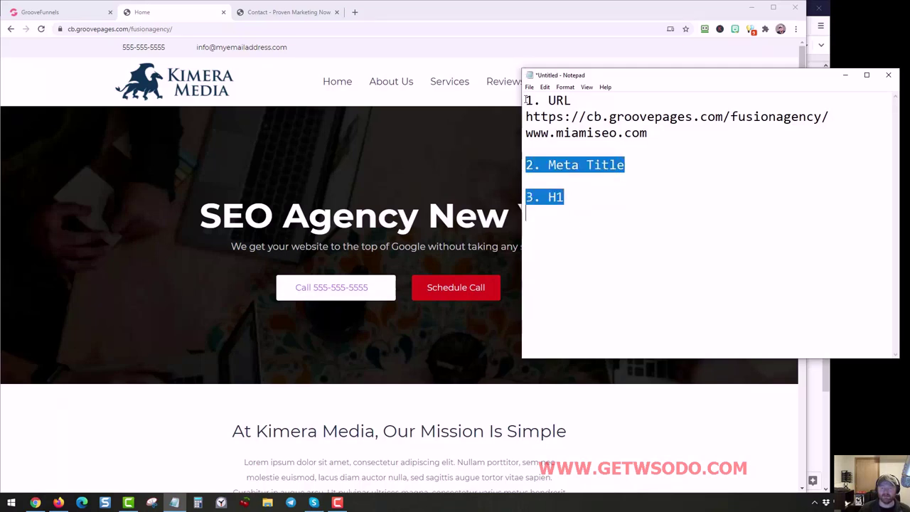
{"action": "left_click_drag", "start_coordinate": [526, 99], "coordinate": [679, 130]}
{"action": "left_click", "coordinate": [571, 188]}
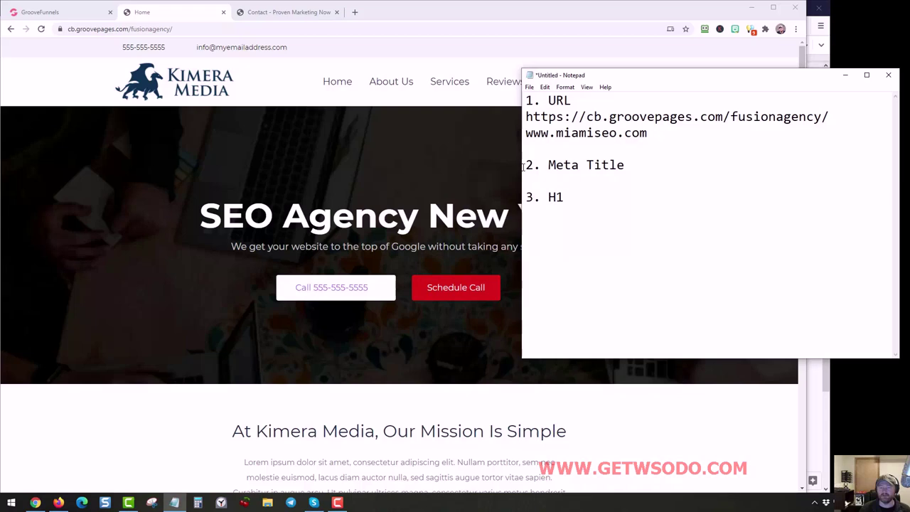
{"action": "left_click_drag", "start_coordinate": [526, 101], "coordinate": [673, 150]}
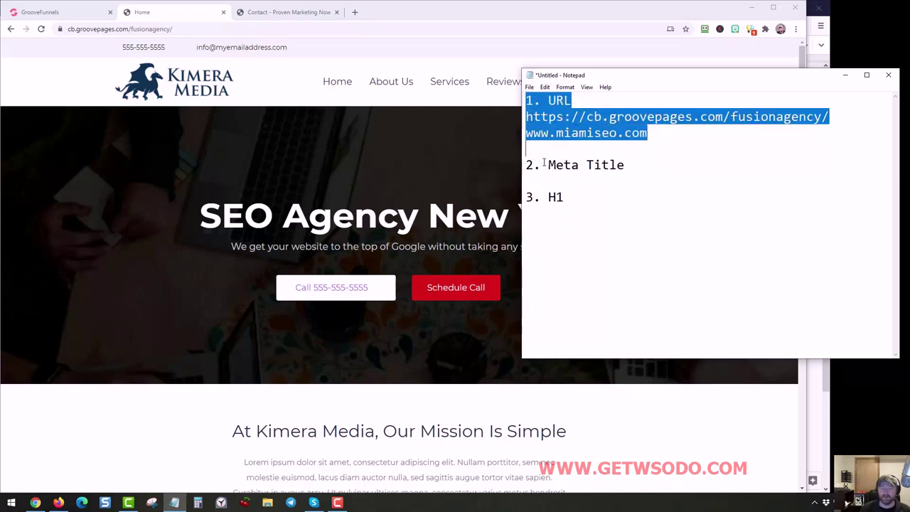
{"action": "left_click_drag", "start_coordinate": [528, 164], "coordinate": [626, 165]}
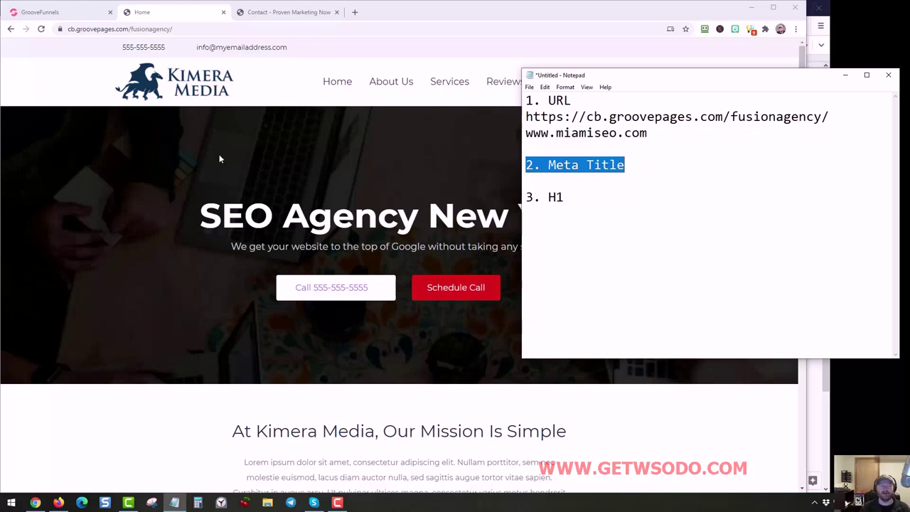
{"action": "left_click", "coordinate": [63, 14]}
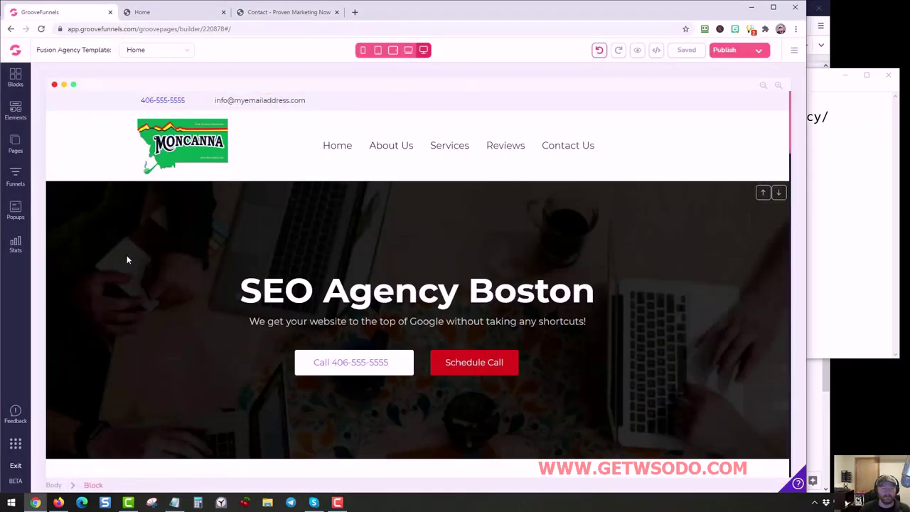
Open Edit Settings for the Home page from the Pages list.
{"action": "left_click", "coordinate": [15, 145]}
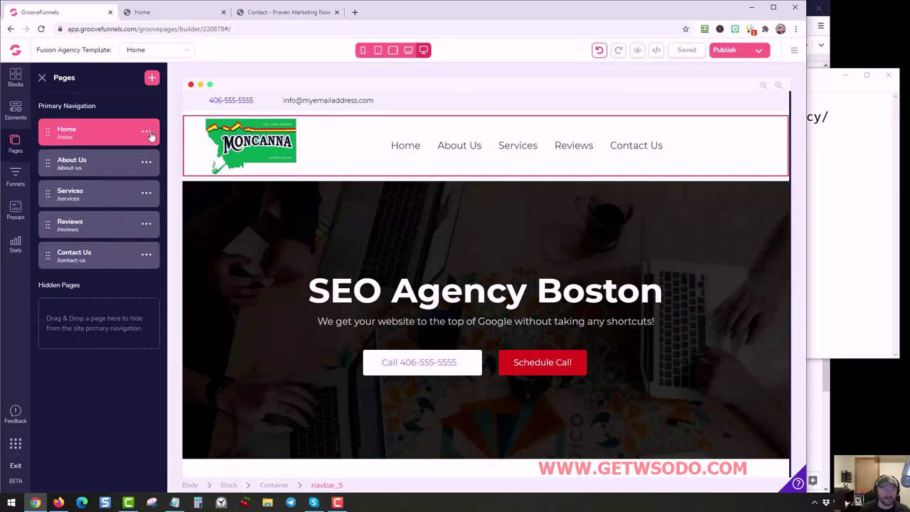
{"action": "left_click", "coordinate": [147, 132]}
{"action": "left_click", "coordinate": [75, 158]}
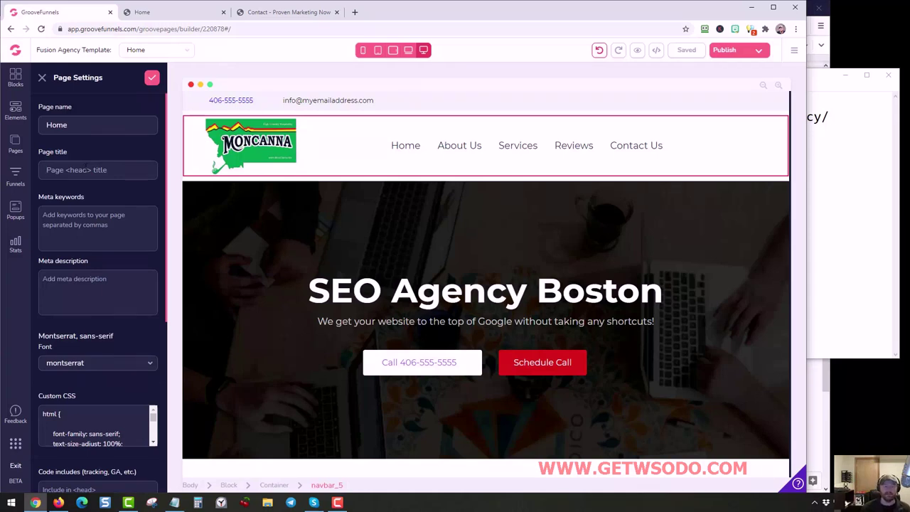
Enter 'SEO Agency Boston' as the Home page title and save the settings.
{"action": "left_click", "coordinate": [86, 167]}
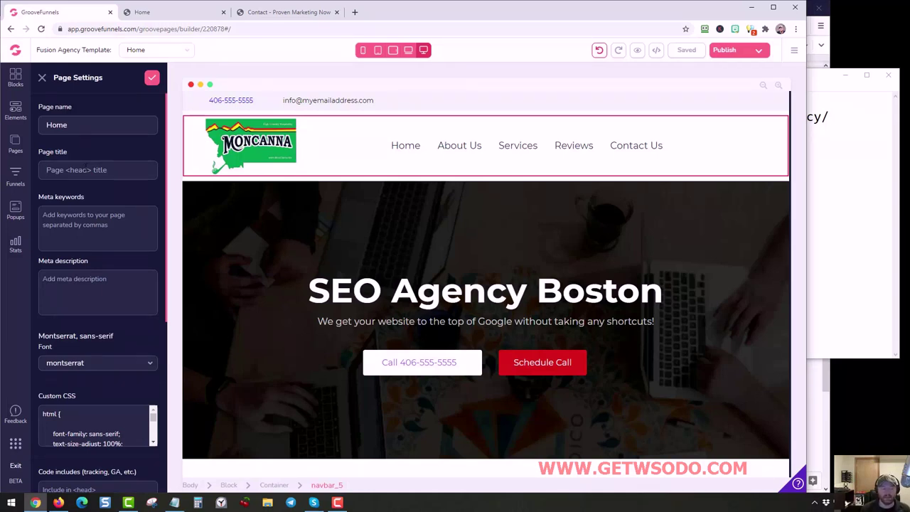
{"action": "type", "text": "SEO"}
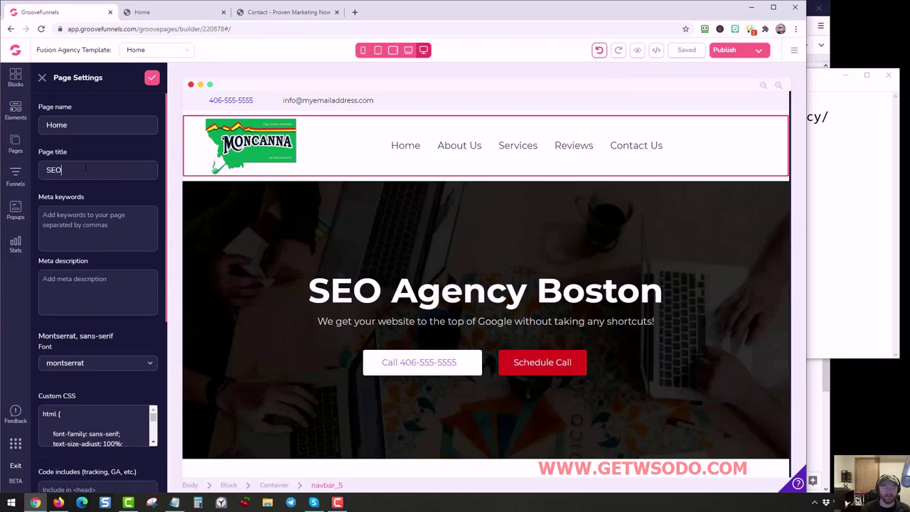
{"action": "type", "text": " Agency Bos"}
{"action": "type", "text": "ton"}
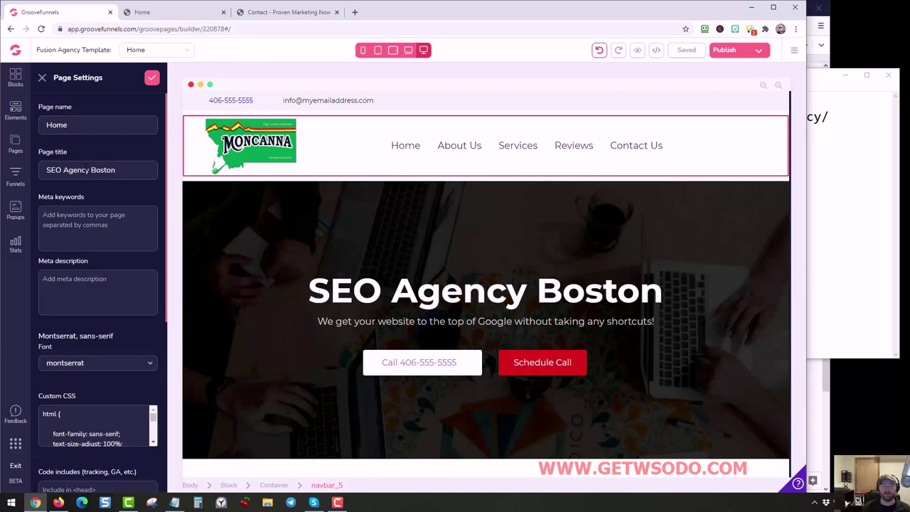
{"action": "key", "text": "ctrl+a"}
{"action": "key", "text": "Right"}
{"action": "key", "text": "ctrl+a"}
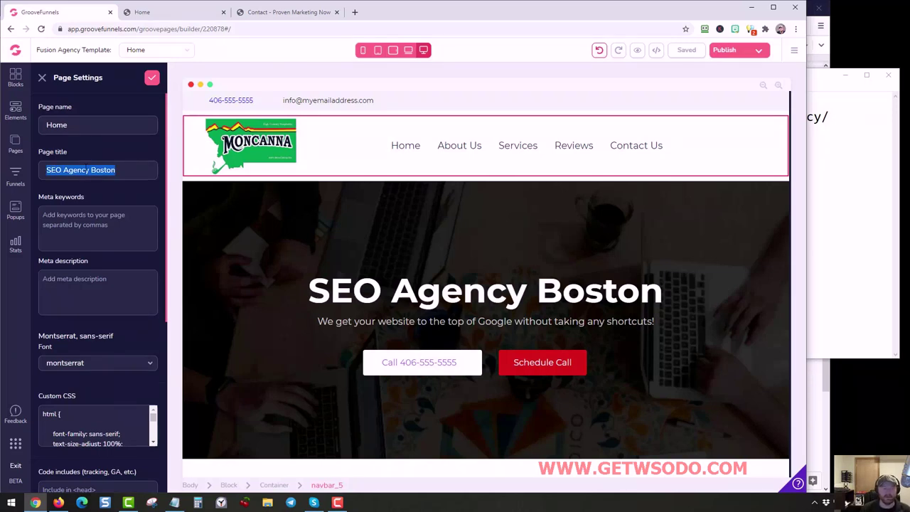
{"action": "key", "text": "Right"}
{"action": "key", "text": "ctrl+a"}
{"action": "left_click", "coordinate": [152, 77]}
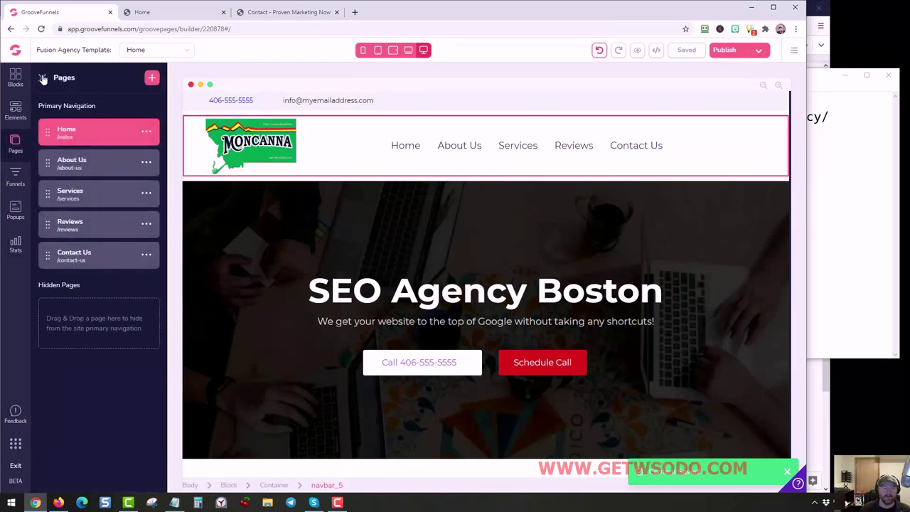
Close the Pages panel and check the '3. H1' note in Notepad.
{"action": "left_click", "coordinate": [42, 78]}
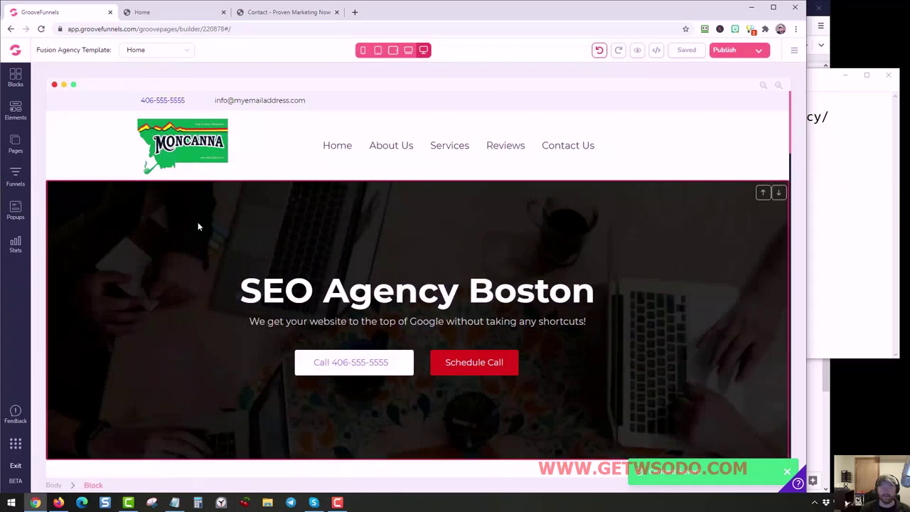
{"action": "left_click", "coordinate": [855, 208]}
{"action": "left_click_drag", "start_coordinate": [569, 198], "coordinate": [525, 197]}
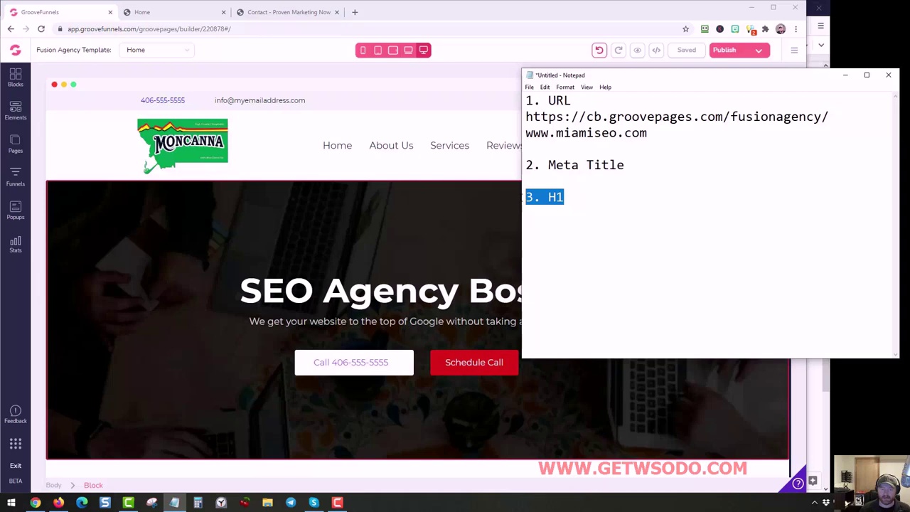
{"action": "left_click", "coordinate": [468, 3]}
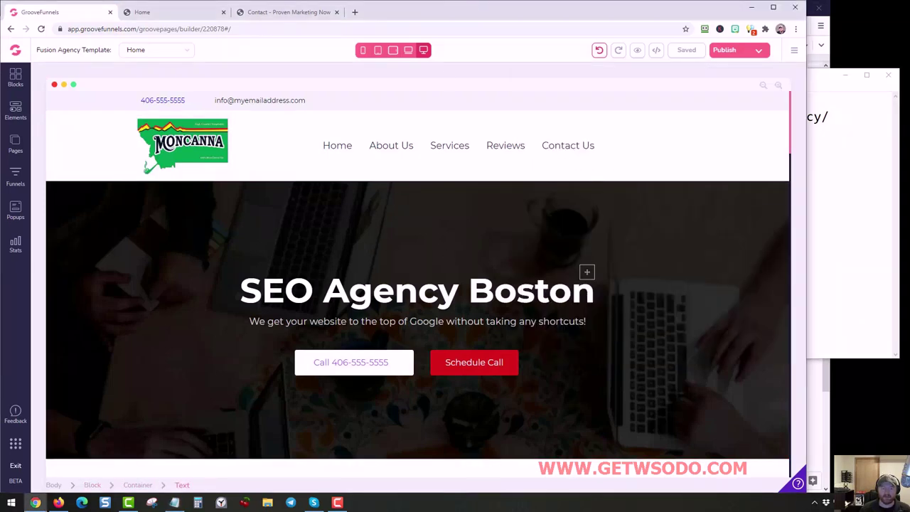
Select the hero heading 'SEO Agency Boston' and its enclosing block to show its text settings.
{"action": "left_click", "coordinate": [452, 290]}
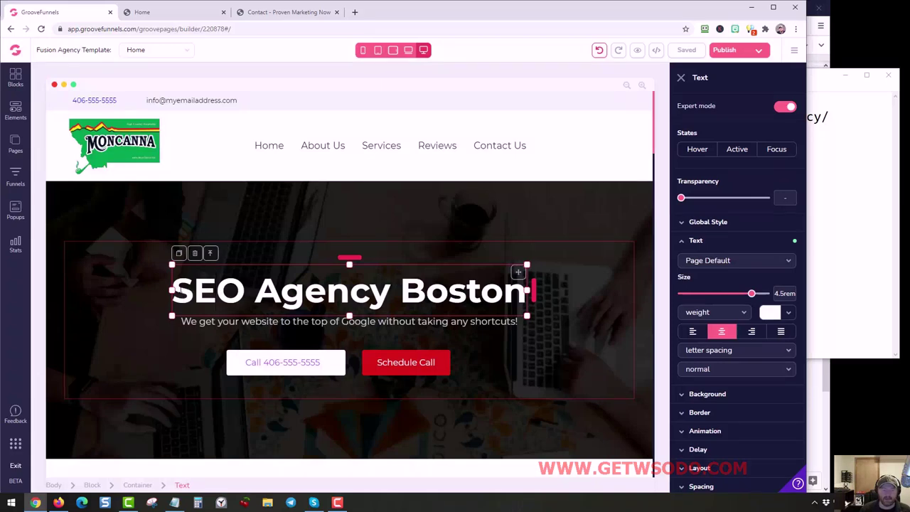
{"action": "left_click_drag", "start_coordinate": [174, 290], "coordinate": [403, 290]}
{"action": "key", "text": "shift+Right"}
{"action": "key", "text": "shift+Right"}
{"action": "key", "text": "shift+Right"}
{"action": "key", "text": "shift+Right"}
{"action": "key", "text": "shift+Right"}
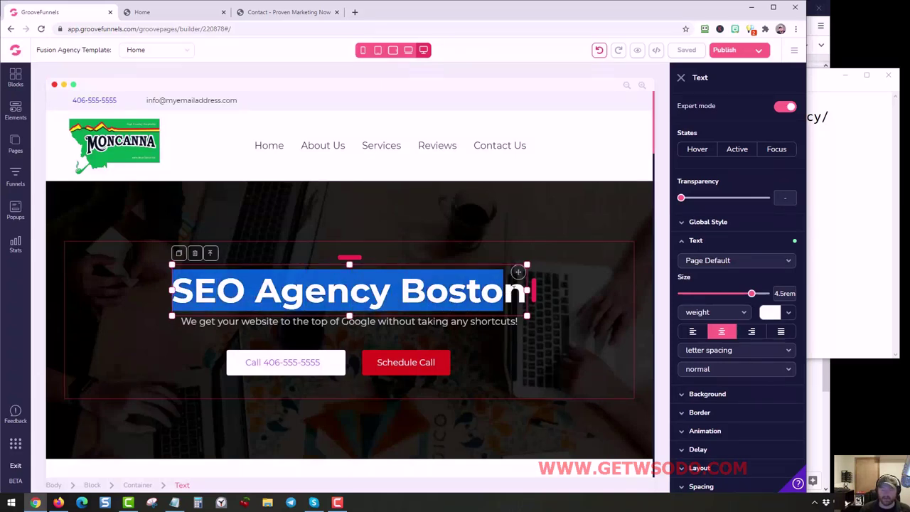
{"action": "key", "text": "shift+Right"}
{"action": "key", "text": "shift+Left"}
{"action": "key", "text": "shift+Left"}
{"action": "key", "text": "shift+Left"}
{"action": "key", "text": "shift+Left"}
{"action": "key", "text": "shift+Right"}
{"action": "key", "text": "shift+Right"}
{"action": "key", "text": "shift+Right"}
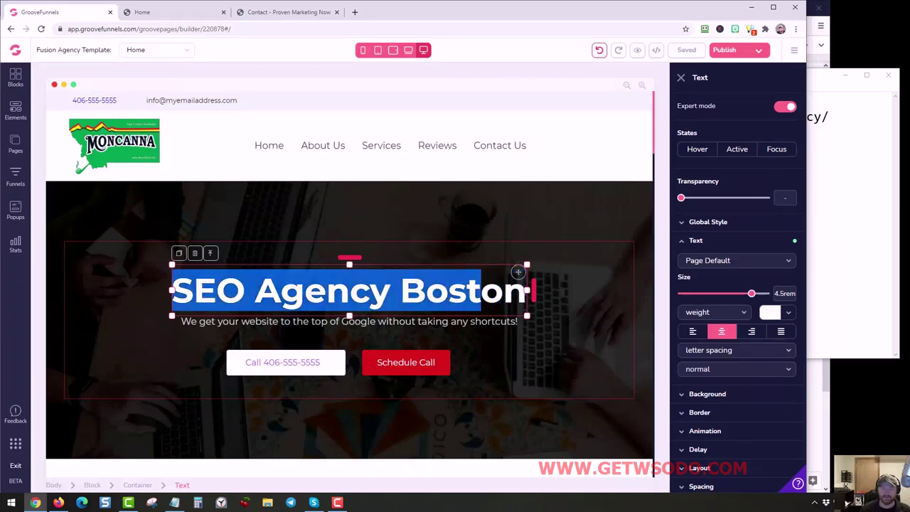
{"action": "key", "text": "shift+Right"}
{"action": "key", "text": "shift+Right"}
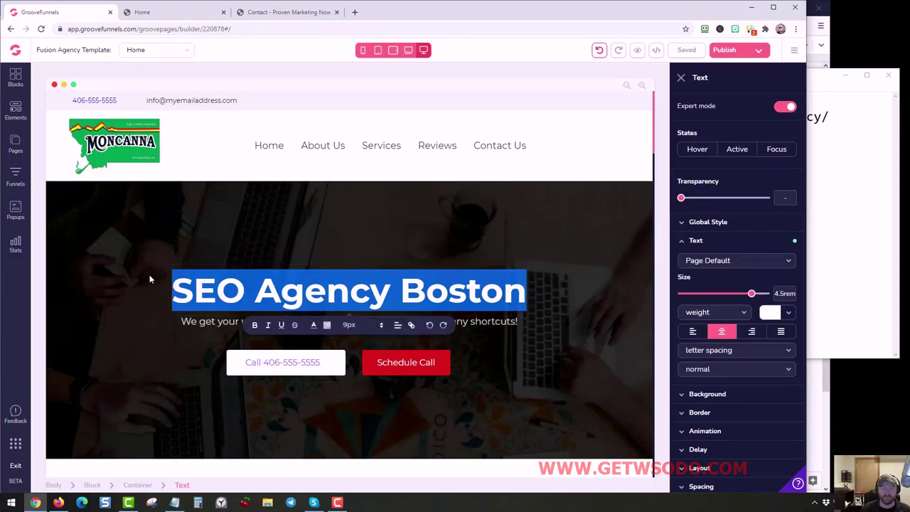
{"action": "left_click", "coordinate": [140, 269]}
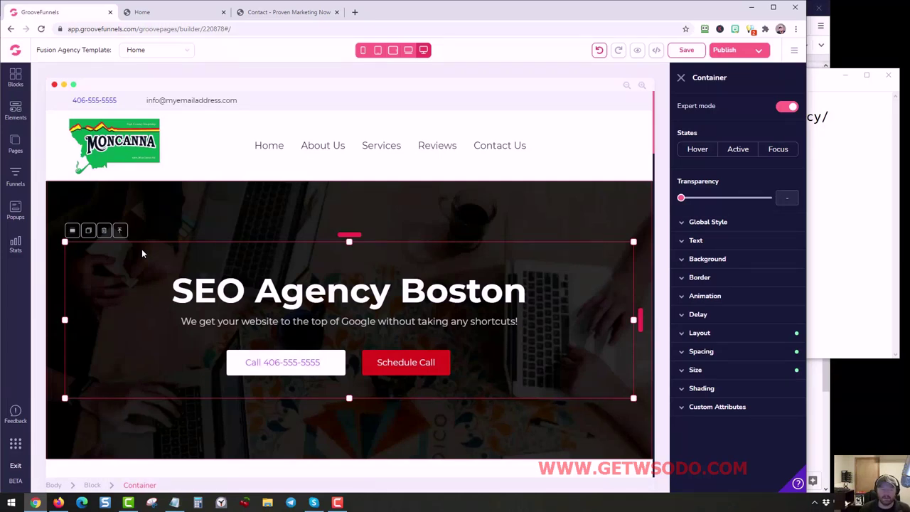
{"action": "left_click", "coordinate": [222, 287]}
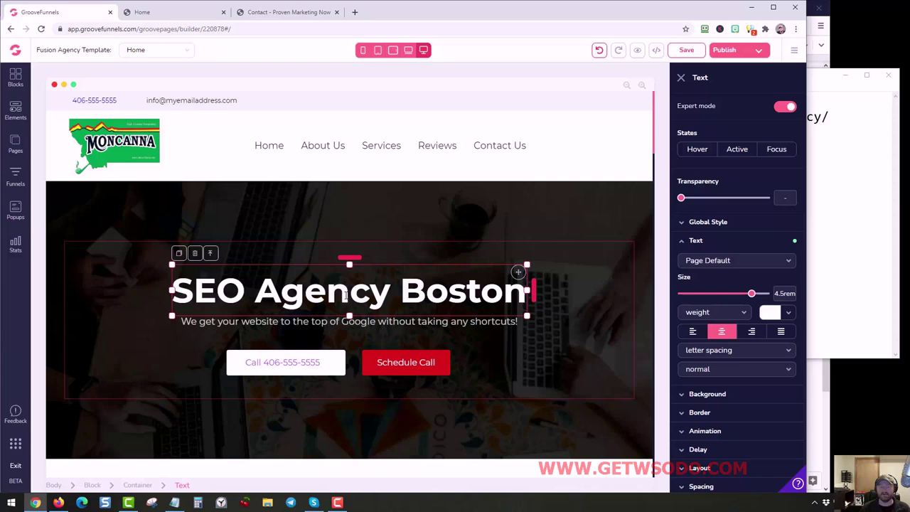
In Meta SEO Inspector, find the live page's h1 'SEO Agency New York' flagged at 19 characters.
{"action": "left_click", "coordinate": [130, 300]}
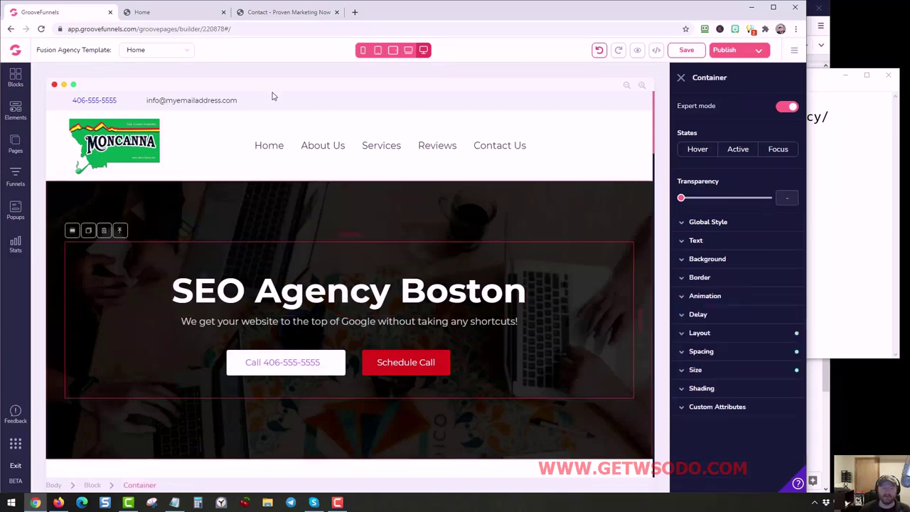
{"action": "left_click", "coordinate": [199, 14]}
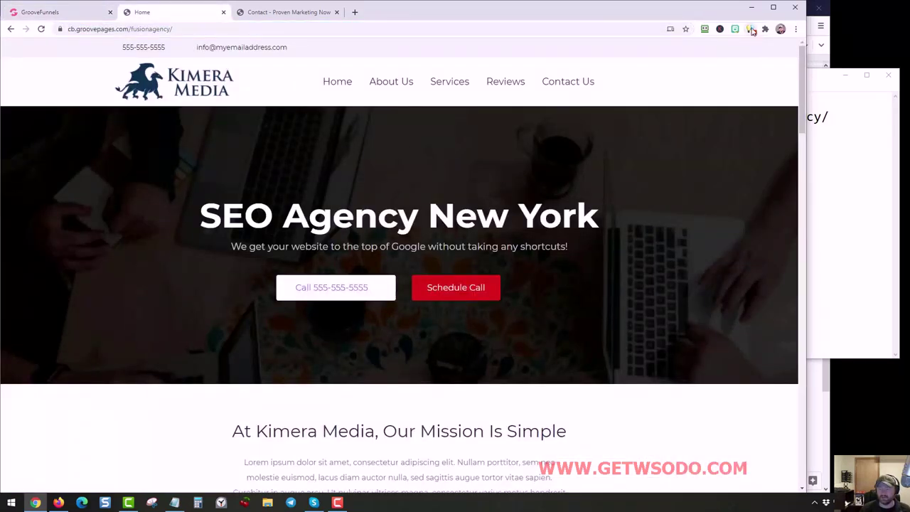
{"action": "left_click", "coordinate": [751, 29]}
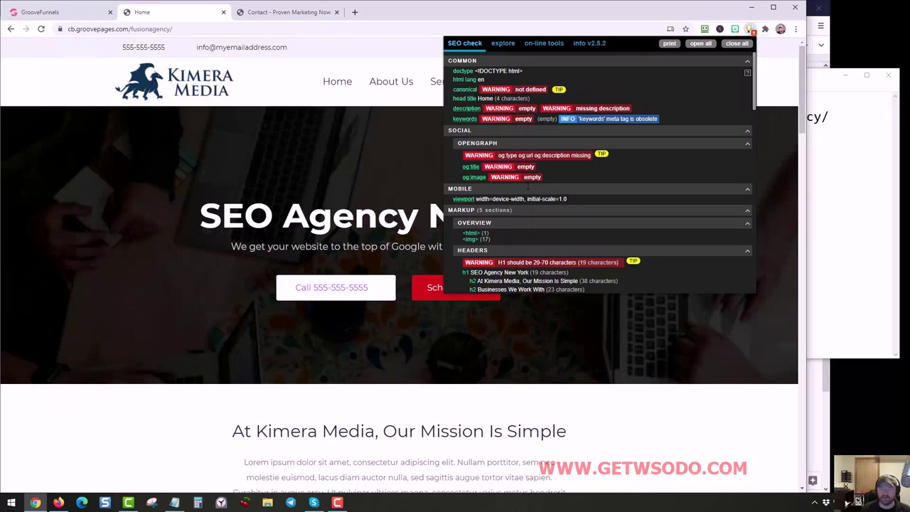
{"action": "scroll", "coordinate": [604, 205], "scroll_direction": "down", "scroll_amount": 1}
{"action": "scroll", "coordinate": [607, 203], "scroll_direction": "down", "scroll_amount": 1}
{"action": "scroll", "coordinate": [606, 201], "scroll_direction": "down", "scroll_amount": 1}
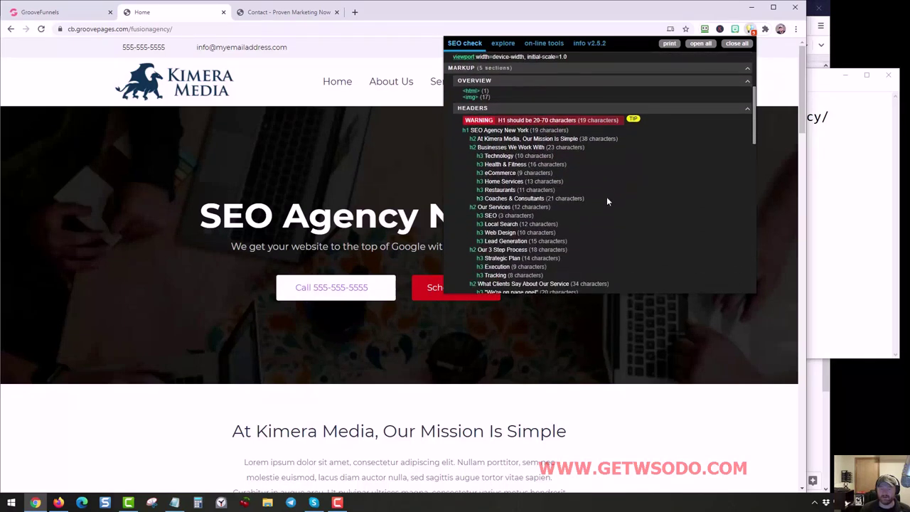
{"action": "scroll", "coordinate": [606, 192], "scroll_direction": "down", "scroll_amount": 1}
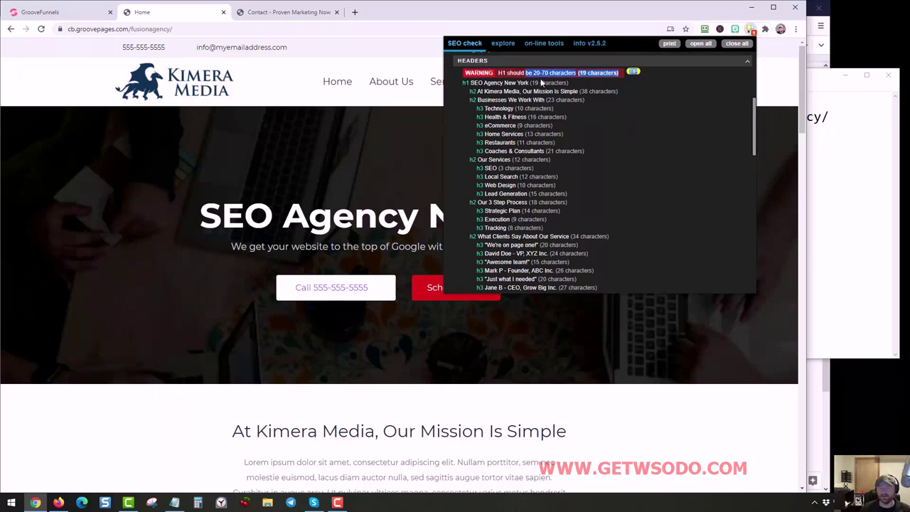
{"action": "left_click_drag", "start_coordinate": [463, 84], "coordinate": [569, 84]}
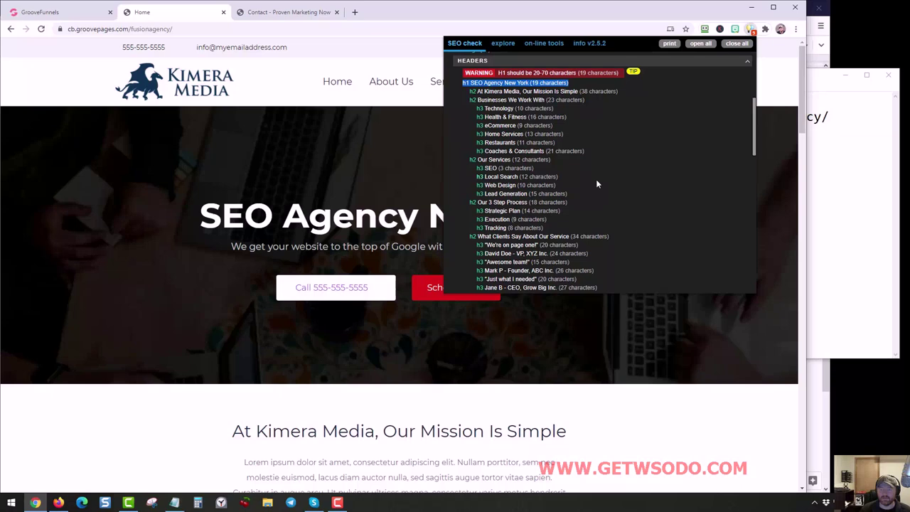
Close the SEO report, search Google for 'meta seo inspector', then close that tab.
{"action": "left_click", "coordinate": [275, 154]}
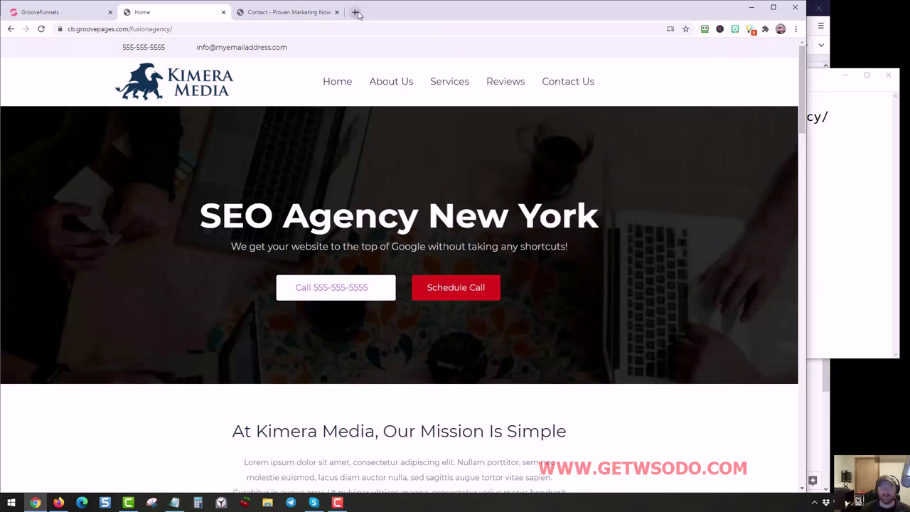
{"action": "left_click", "coordinate": [355, 13]}
{"action": "type", "text": "meta seo "}
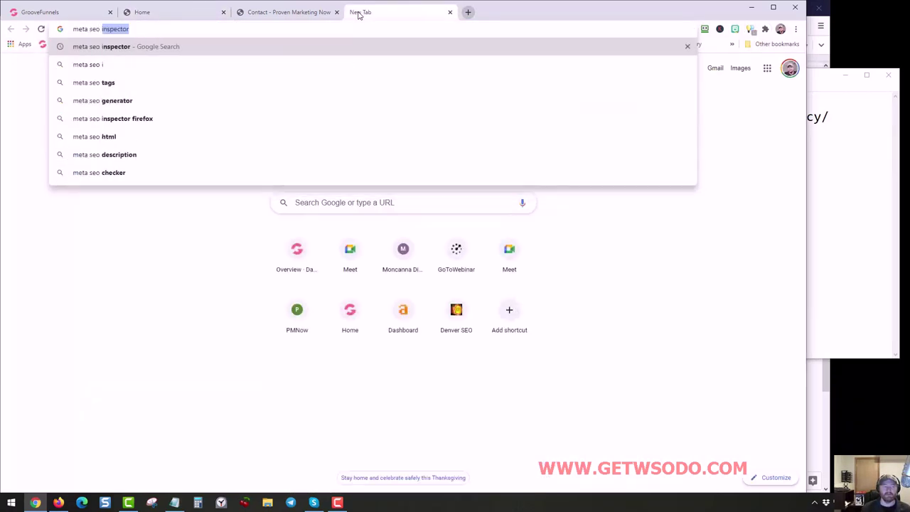
{"action": "type", "text": "inspec"}
{"action": "key", "text": "Return"}
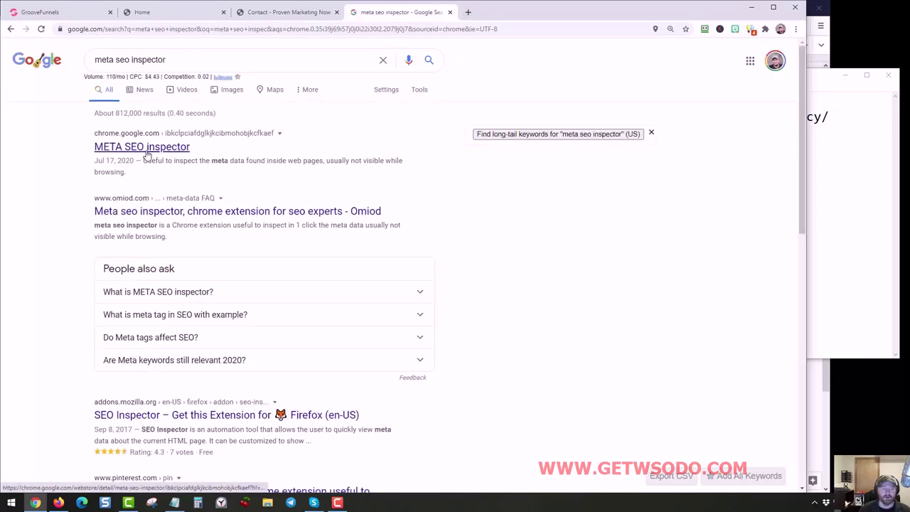
{"action": "left_click", "coordinate": [450, 12]}
{"action": "left_click", "coordinate": [64, 14]}
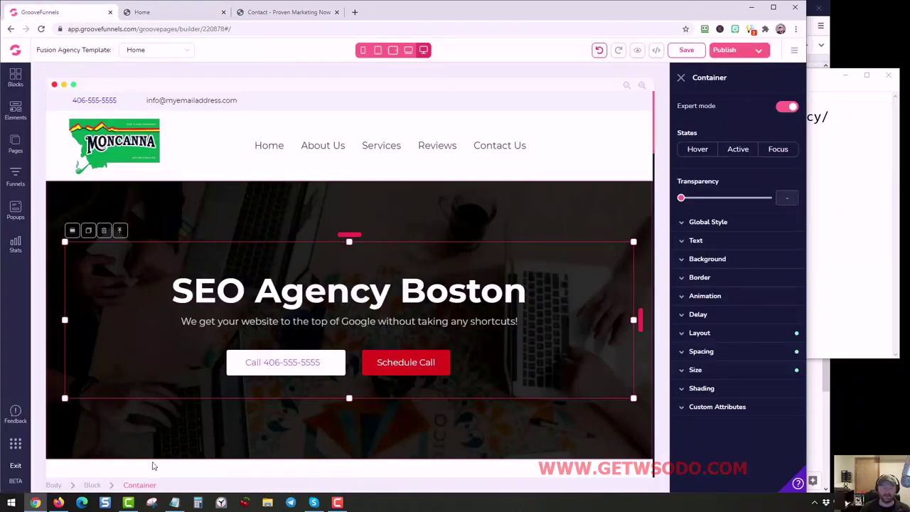
Add 'On-page in Groove' and 'Off-page' lines under '5. SEO' in the plan doc.
{"action": "left_click", "coordinate": [59, 503]}
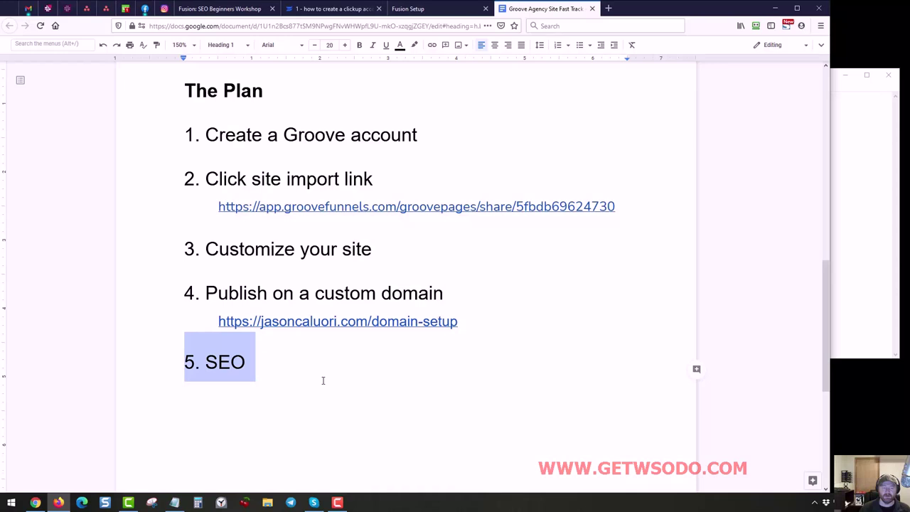
{"action": "left_click", "coordinate": [323, 380]}
{"action": "key", "text": "Return"}
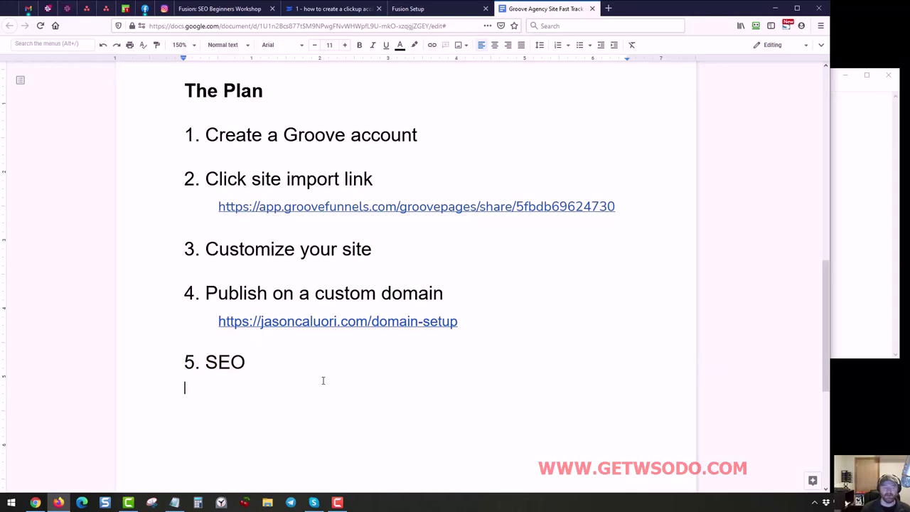
{"action": "type", "text": "on-g"}
{"action": "key", "text": "BackSpace"}
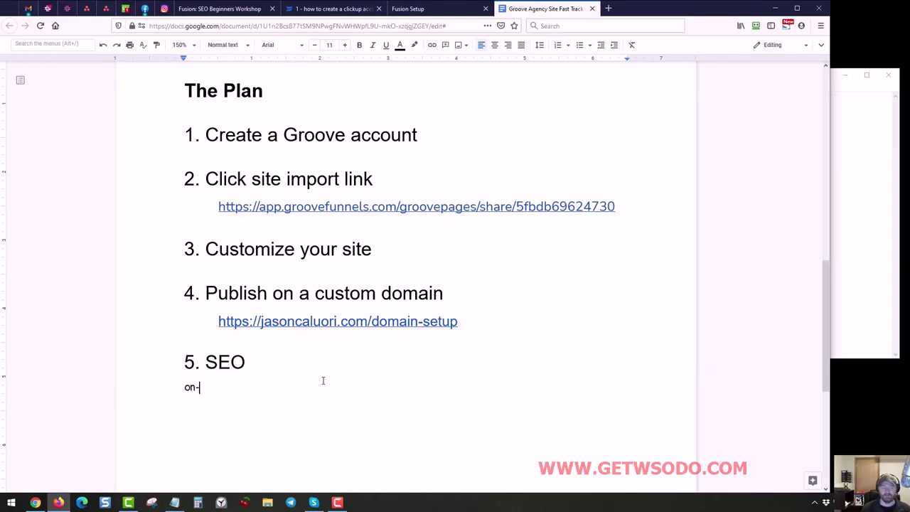
{"action": "type", "text": "page in Groove"}
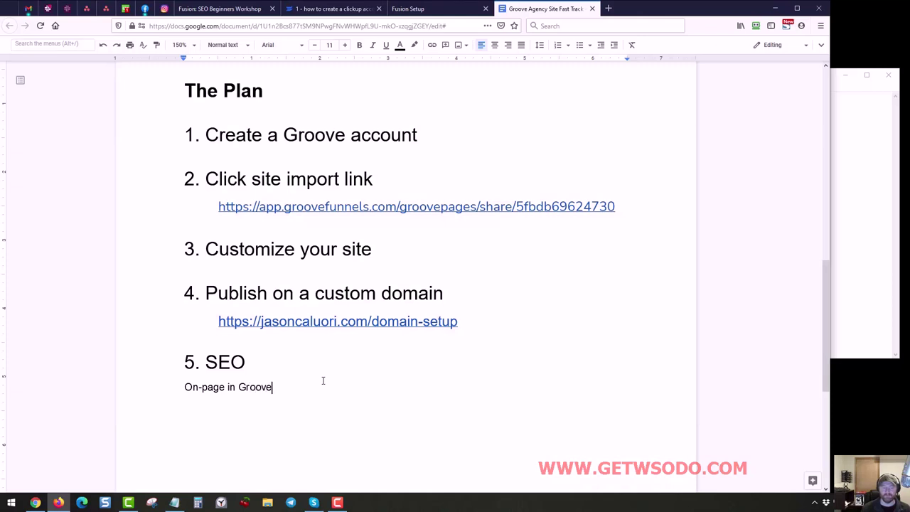
{"action": "key", "text": "Return"}
{"action": "type", "text": "Off"}
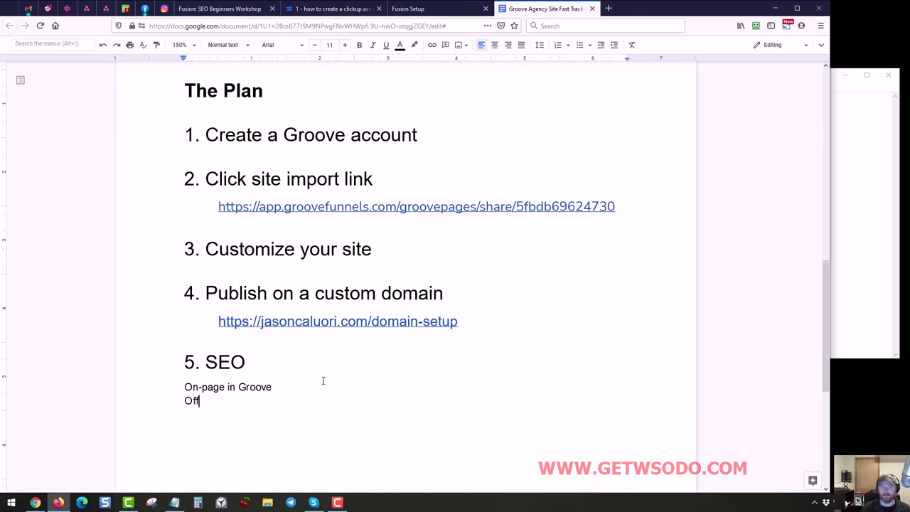
{"action": "type", "text": "-page"}
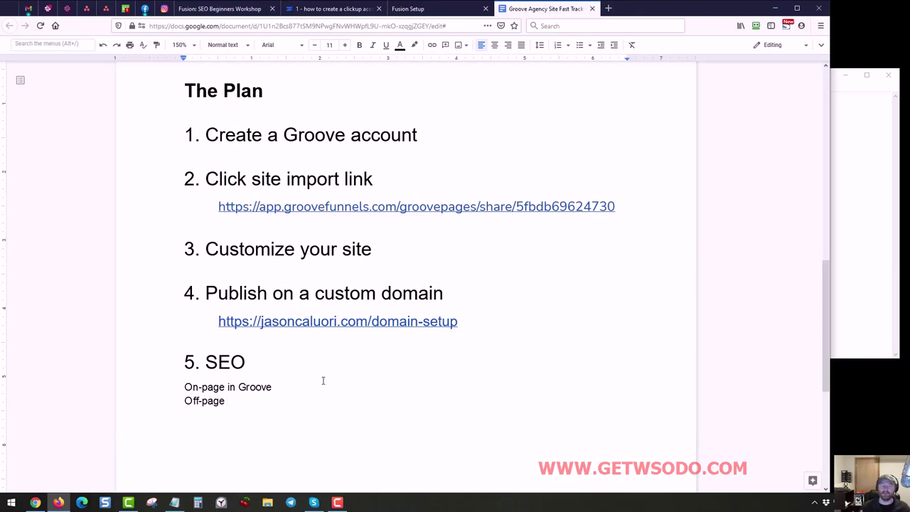
{"action": "double_click", "coordinate": [214, 401]}
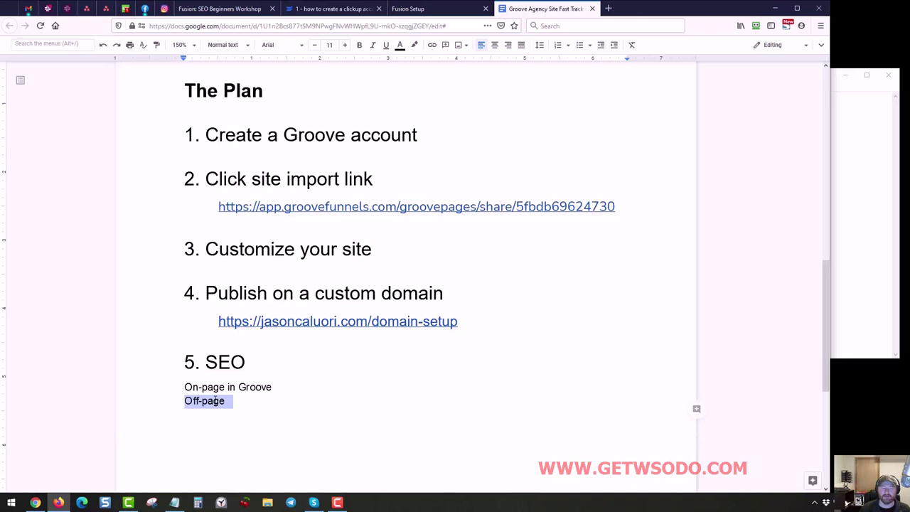